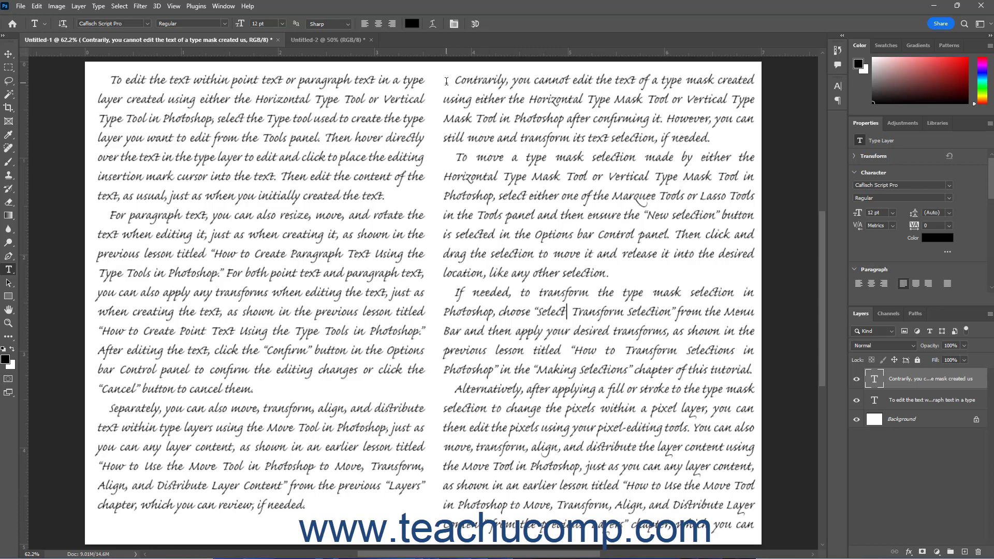
- Cut the first line, "Contrarily, you cannot edit the text of a type mask created", from the second text column and commit the edit
{"action": "left_click", "coordinate": [446, 81]}
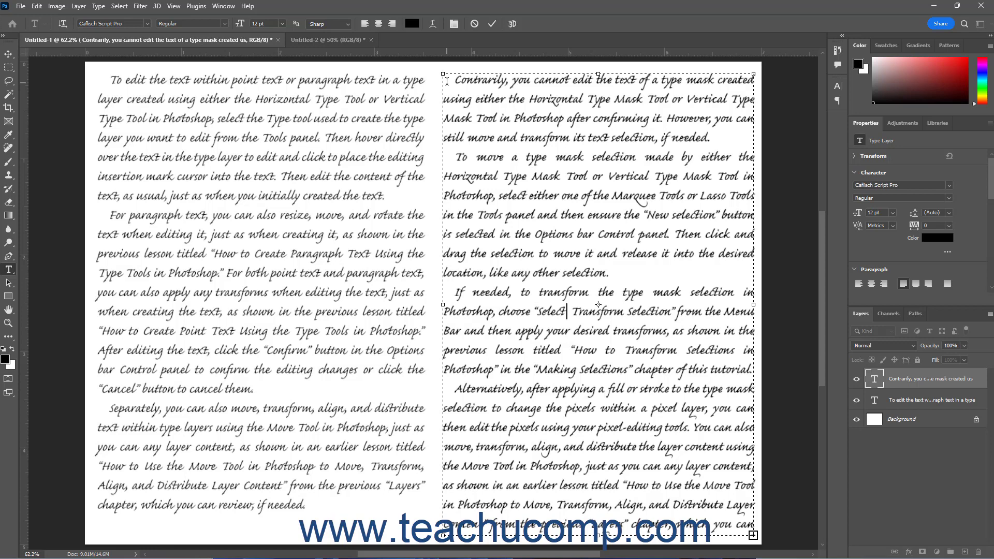
{"action": "left_click_drag", "start_coordinate": [447, 81], "coordinate": [768, 84]}
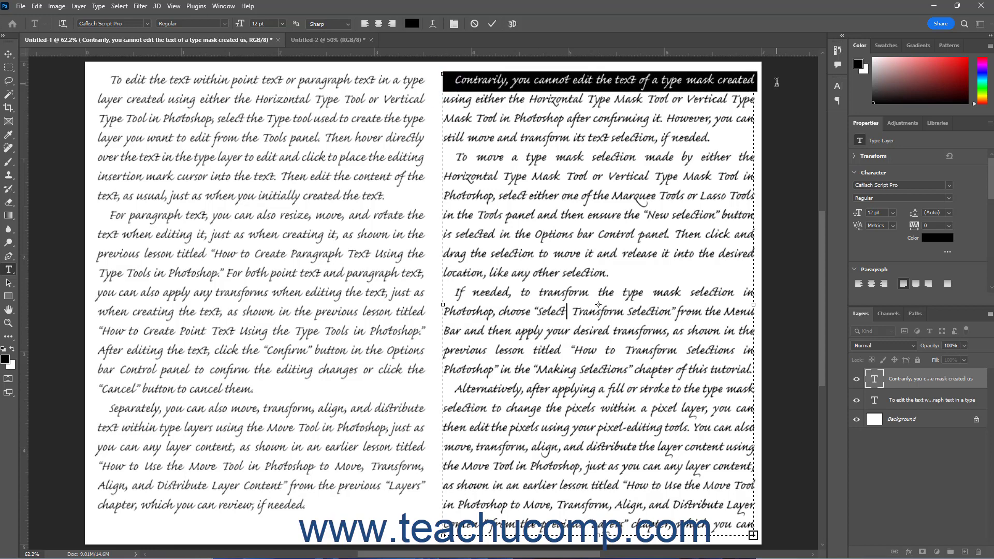
{"action": "left_click", "coordinate": [36, 6]}
{"action": "left_click", "coordinate": [46, 69]}
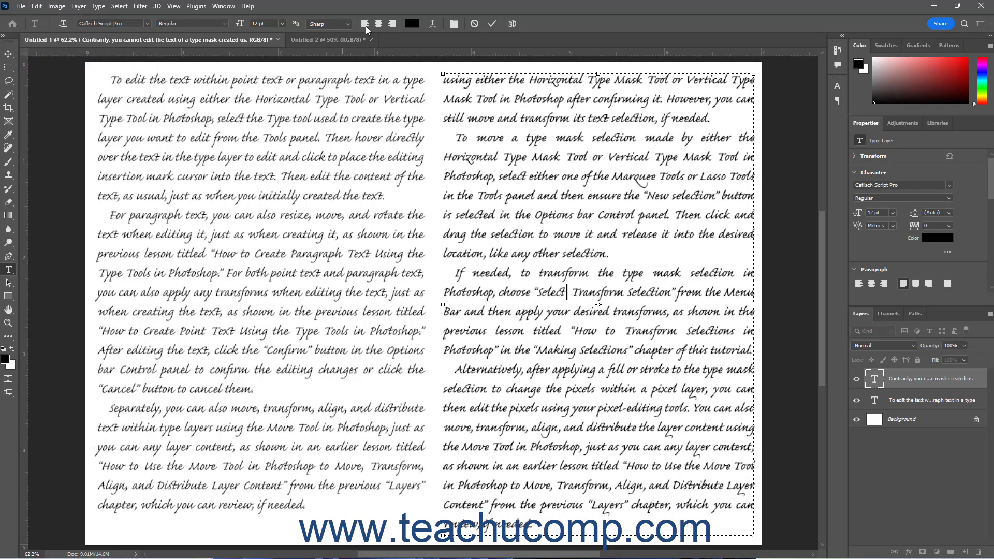
{"action": "left_click", "coordinate": [492, 24]}
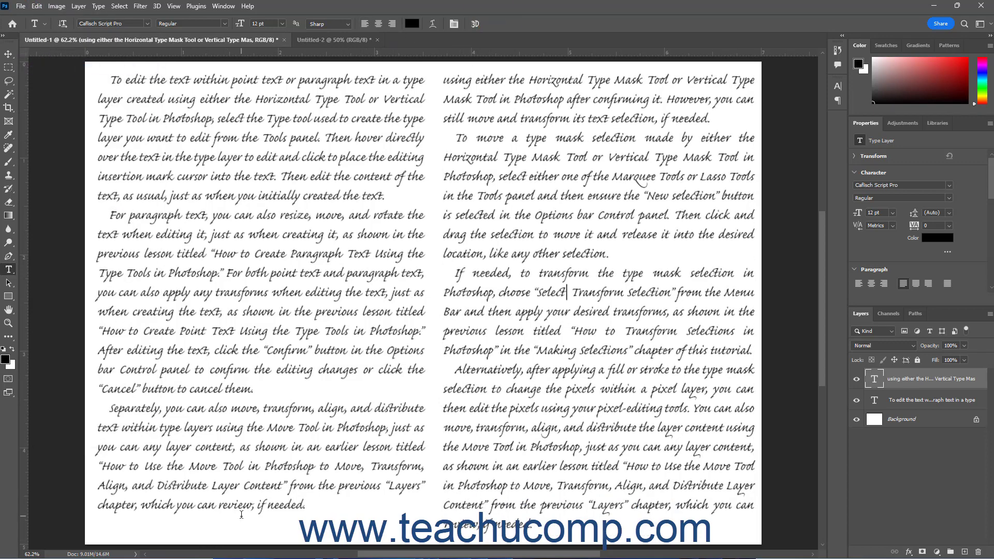
- Paste the cut line at the end of the first text column, justify all its lines, and commit the edit
{"action": "left_click", "coordinate": [320, 509]}
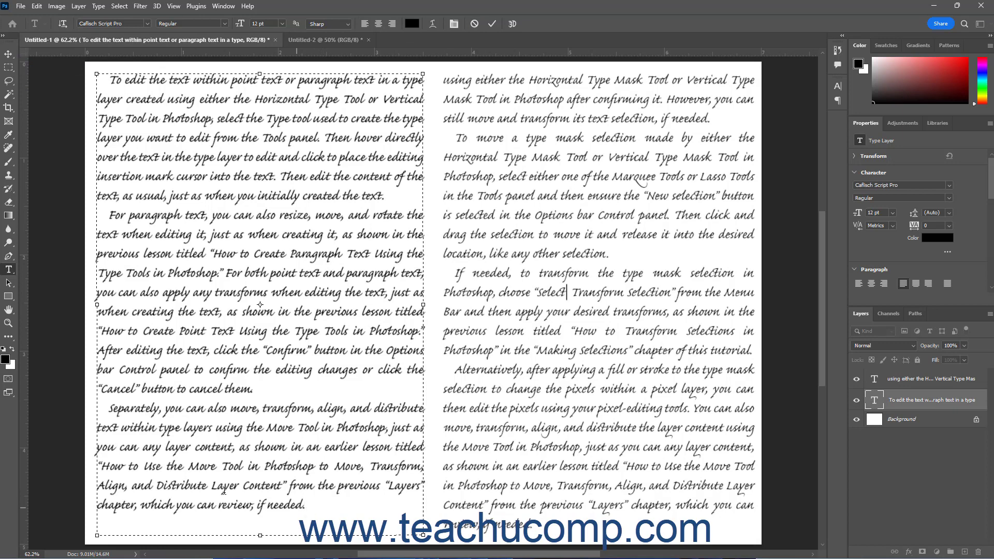
{"action": "left_click", "coordinate": [42, 10]}
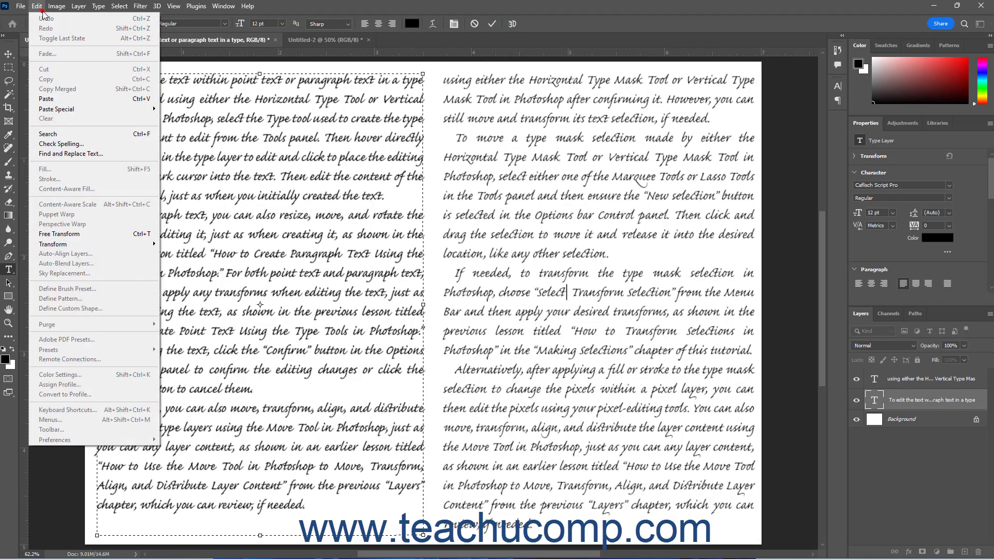
{"action": "left_click", "coordinate": [46, 99]}
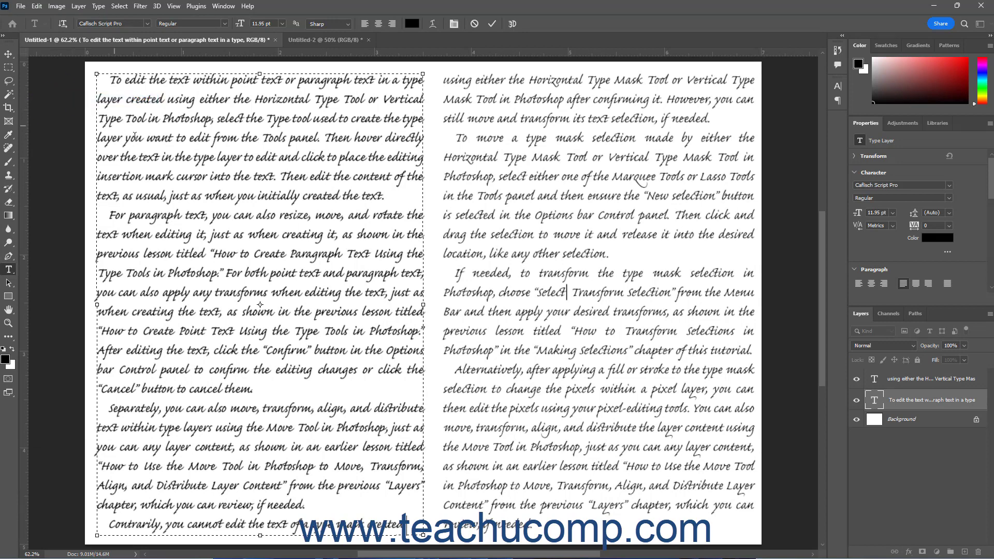
{"action": "left_click", "coordinate": [838, 100]}
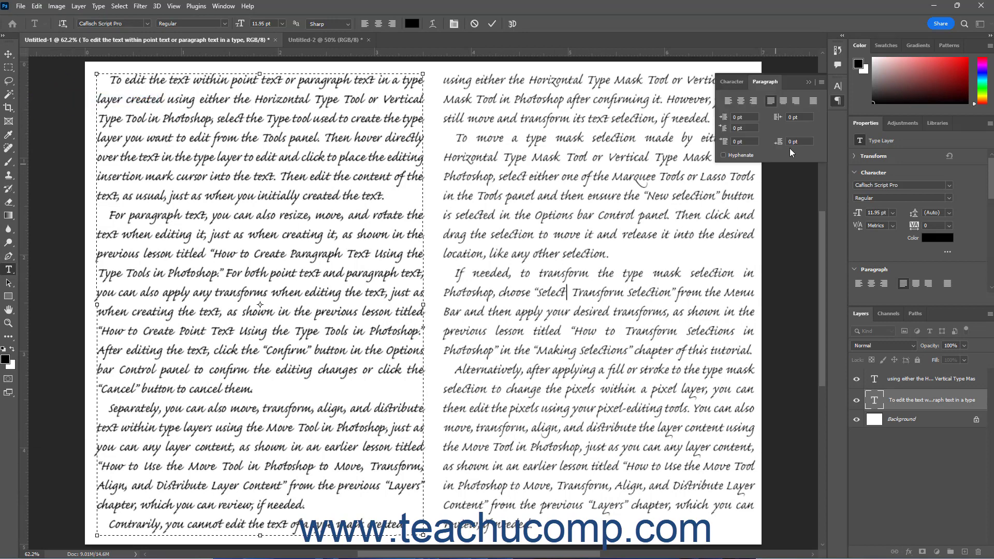
{"action": "left_click", "coordinate": [812, 104]}
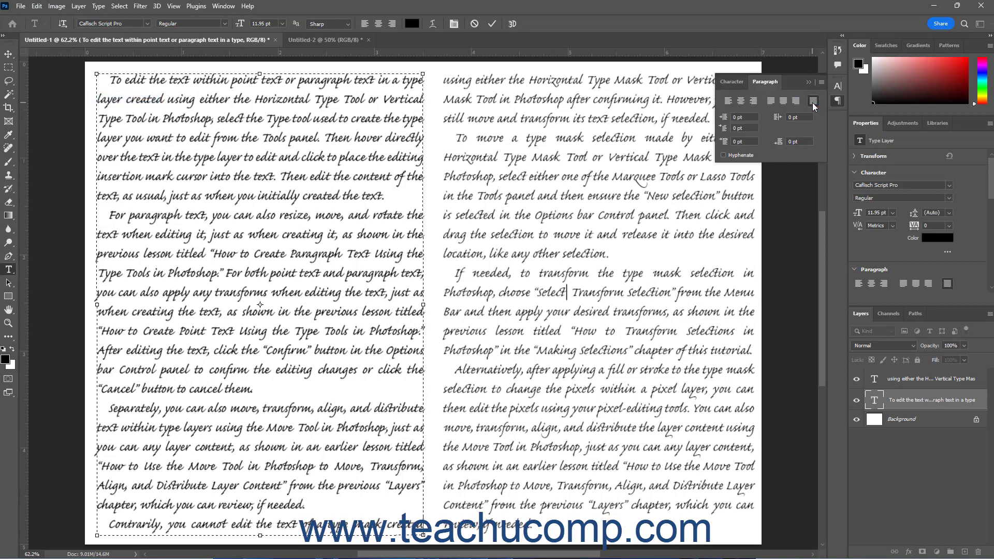
{"action": "left_click", "coordinate": [838, 100]}
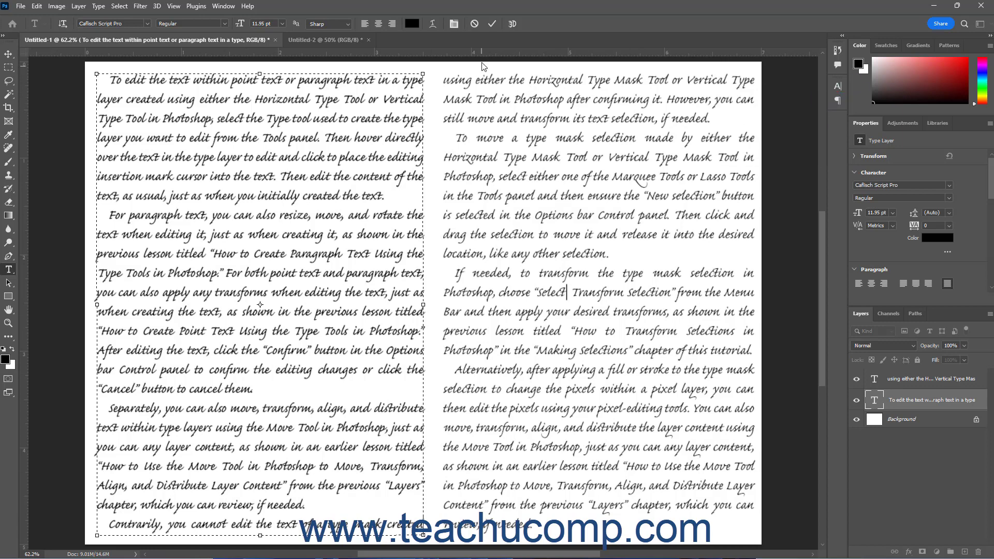
{"action": "left_click", "coordinate": [491, 24]}
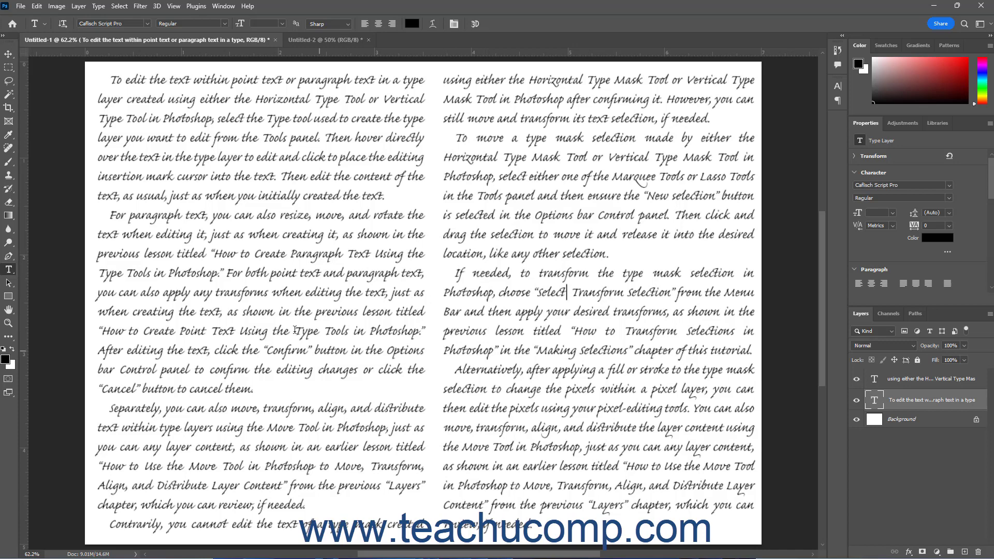
- Try making the first column's paragraph text box narrower and shorter and scaling its text, and cancel the edits
{"action": "left_click", "coordinate": [290, 280]}
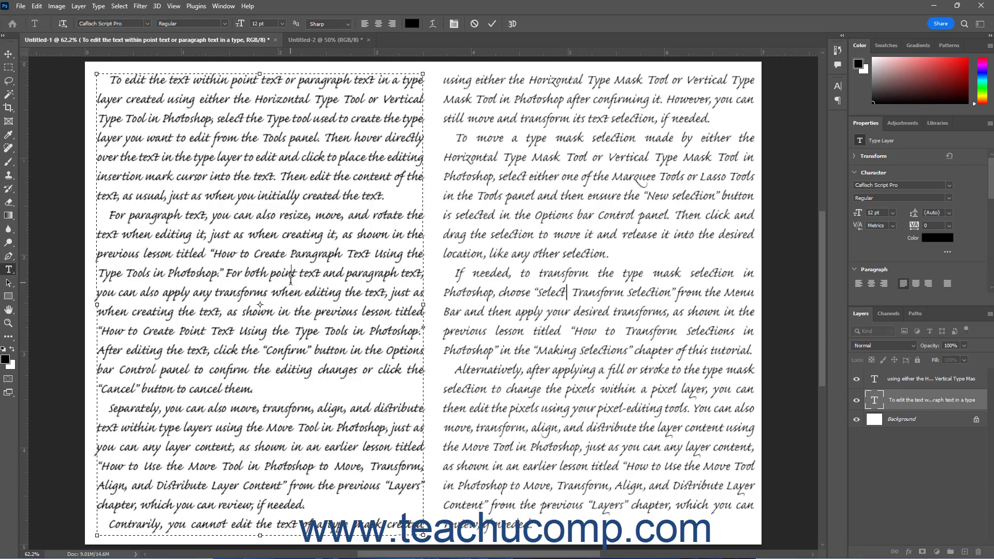
{"action": "left_click_drag", "start_coordinate": [423, 535], "coordinate": [403, 500]}
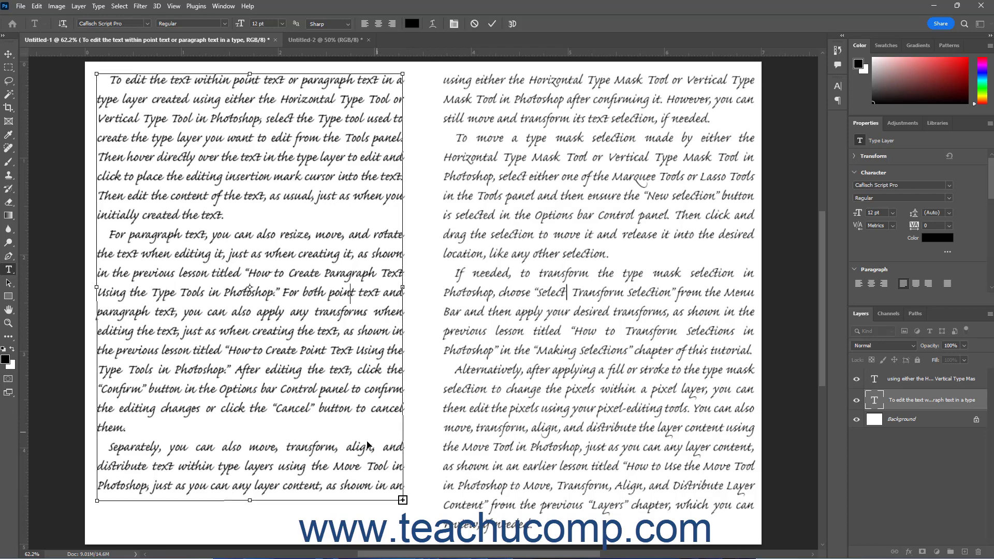
{"action": "mouse_move", "coordinate": [252, 502]}
{"action": "left_mouse_down"}
{"action": "mouse_move", "coordinate": [265, 503]}
{"action": "mouse_move", "coordinate": [181, 501]}
{"action": "mouse_move", "coordinate": [250, 499]}
{"action": "left_mouse_up"}
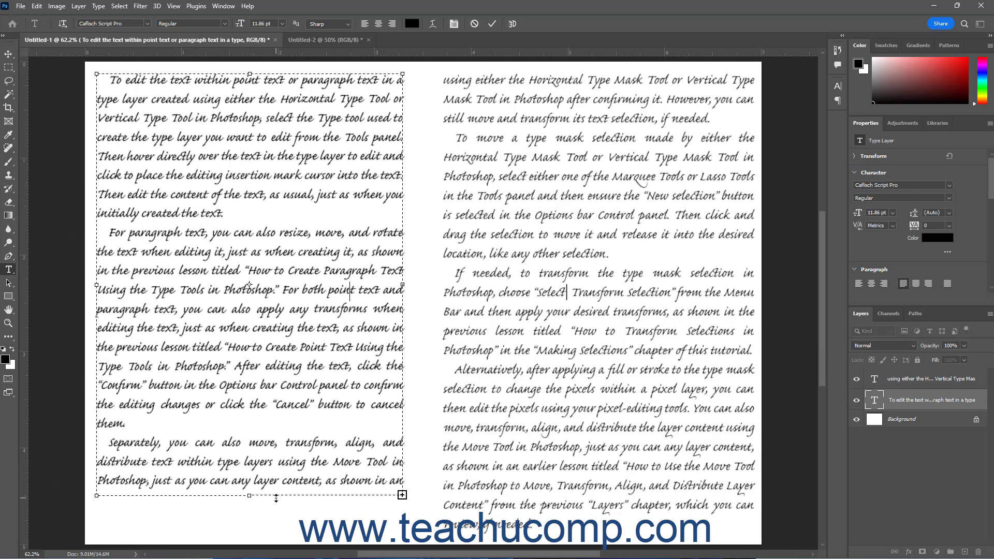
{"action": "left_click", "coordinate": [475, 23]}
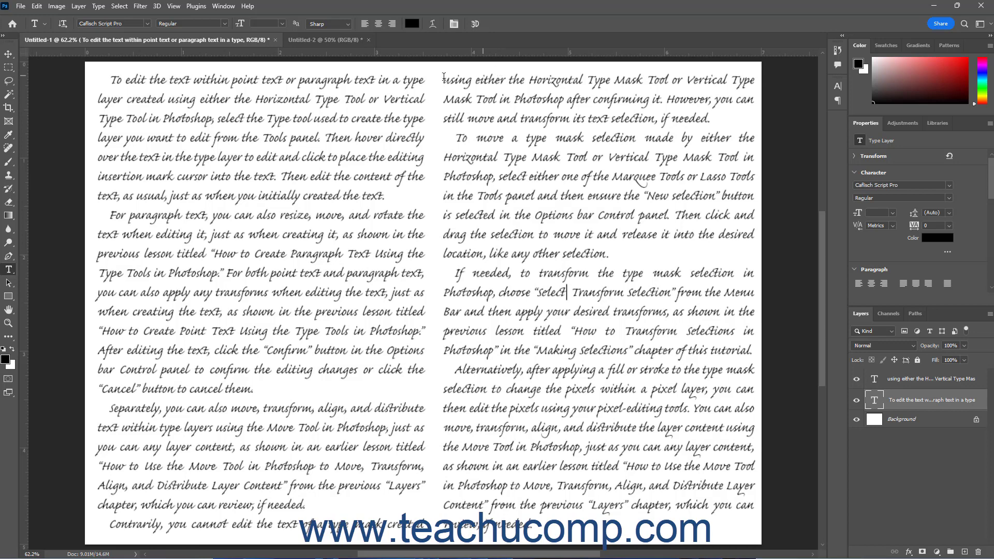
- Align the top edges of the two type layers using the Move Tool and deselect the layers
{"action": "left_click", "coordinate": [8, 54]}
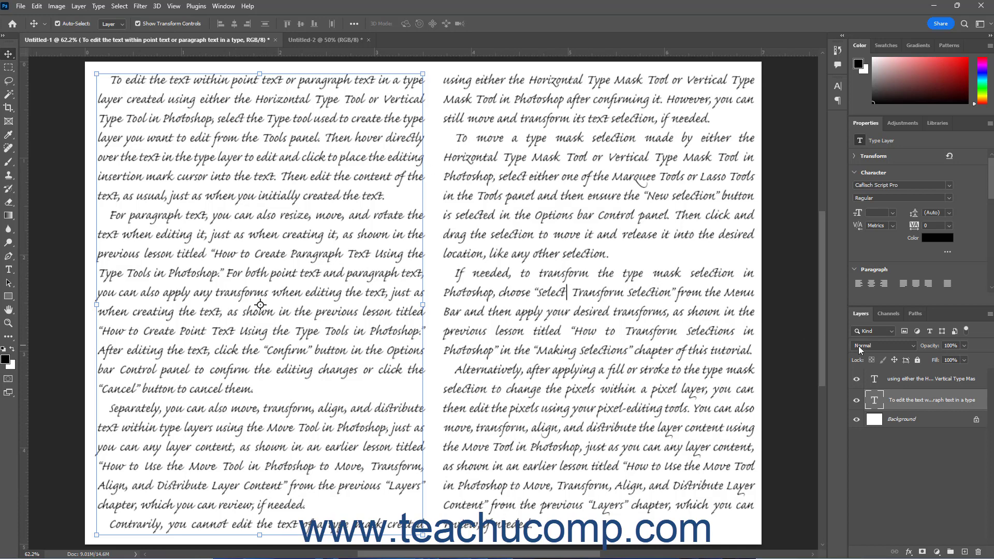
{"action": "left_click", "coordinate": [905, 384], "text": "shift"}
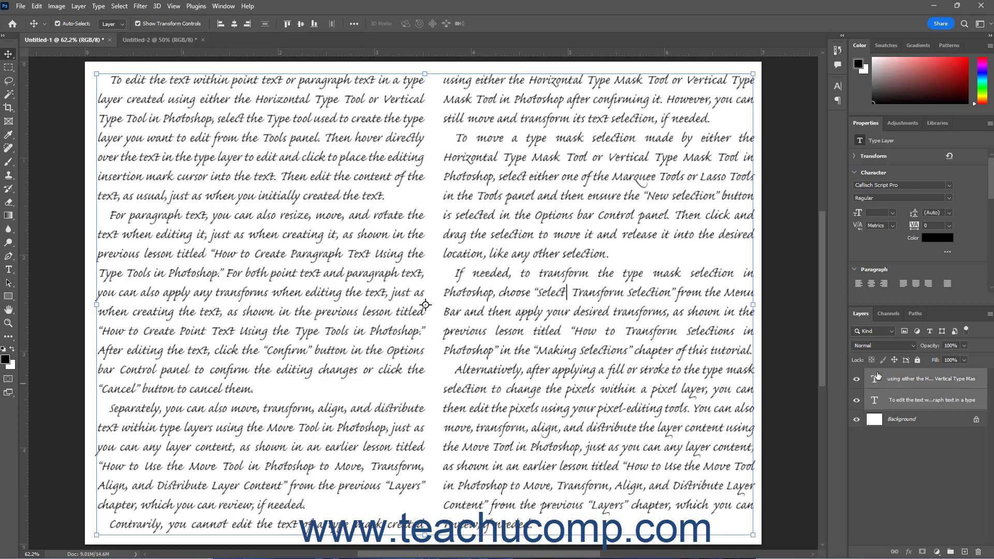
{"action": "left_click", "coordinate": [285, 24]}
{"action": "left_click", "coordinate": [896, 446]}
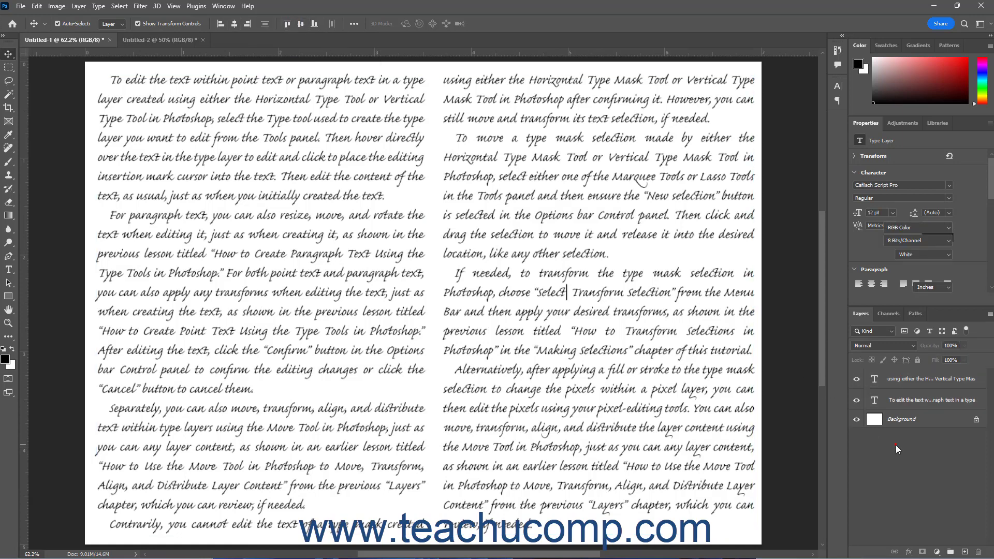
- In the Untitled-2 document, enter "Daffodils" near the top of the gradient area using the Horizontal Type Mask Tool at 36 pt
{"action": "left_click", "coordinate": [150, 40]}
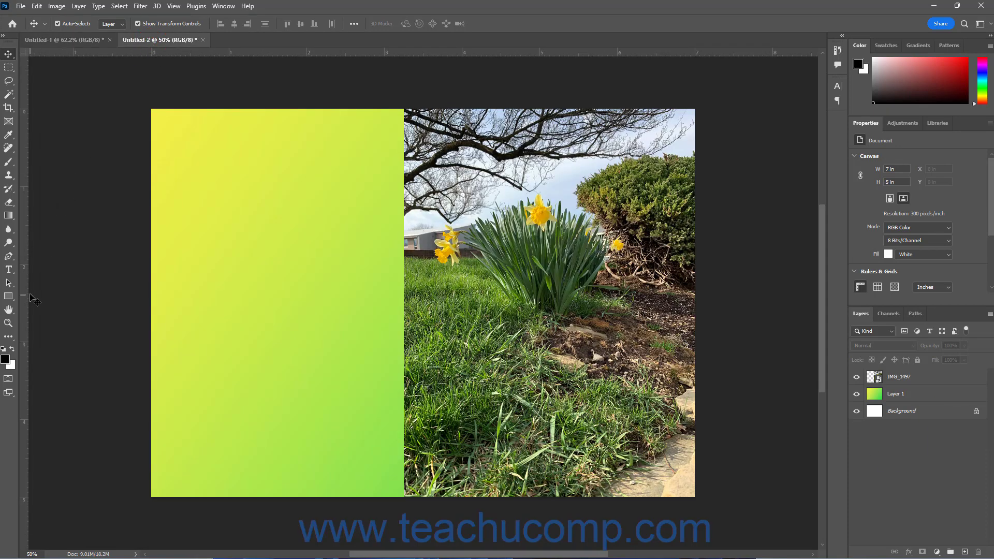
{"action": "left_click_drag", "start_coordinate": [9, 270], "coordinate": [8, 270]}
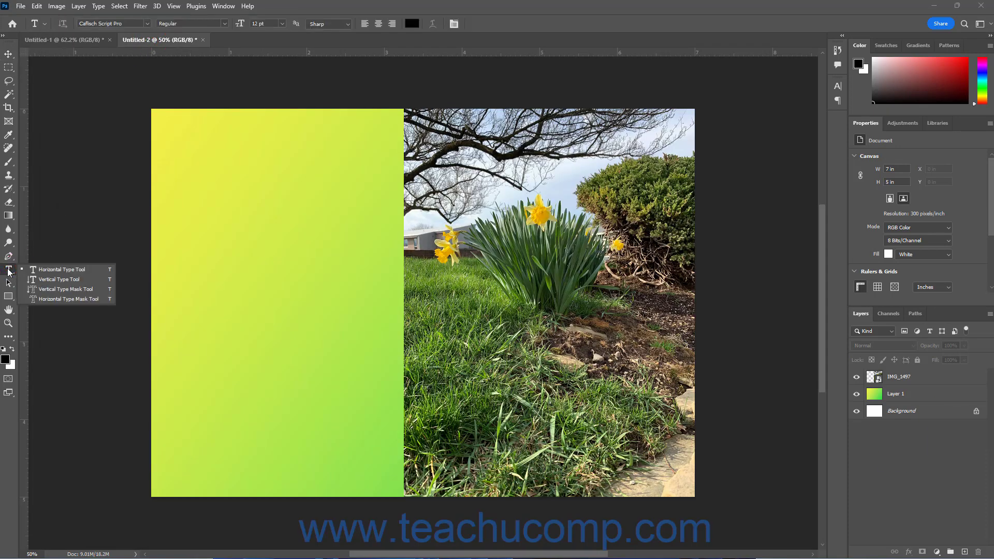
{"action": "left_click", "coordinate": [58, 299]}
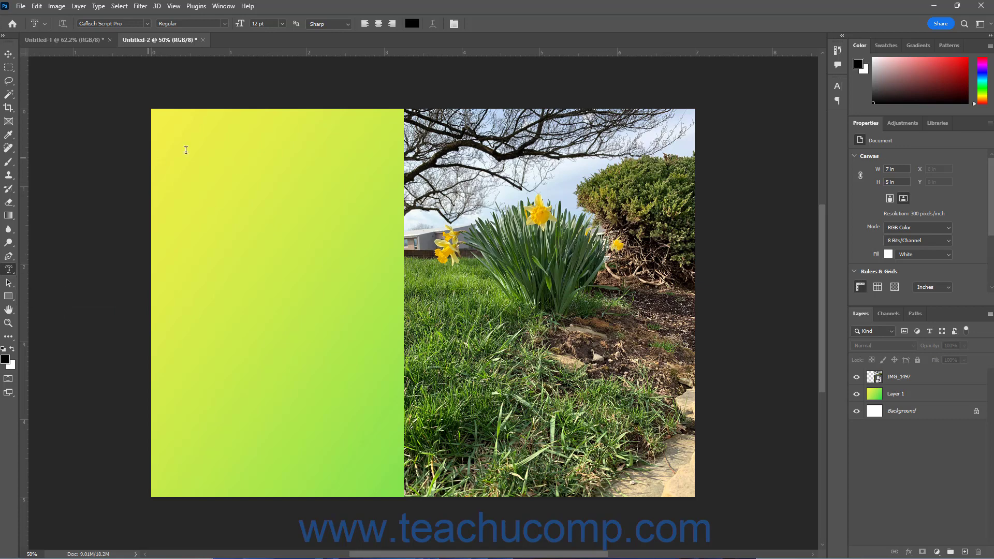
{"action": "left_click", "coordinate": [283, 24]}
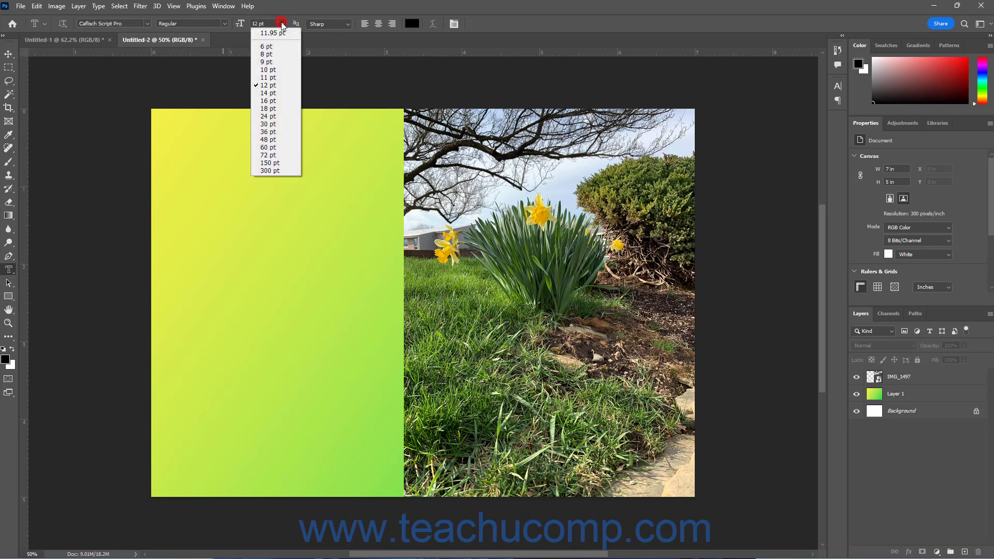
{"action": "left_click", "coordinate": [269, 130]}
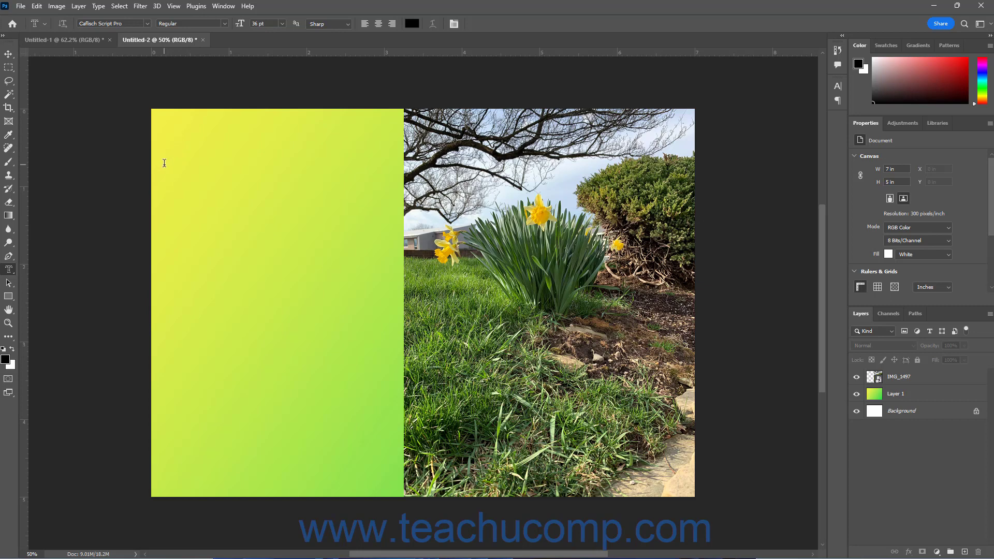
{"action": "left_click", "coordinate": [164, 164]}
{"action": "type", "text": "D"}
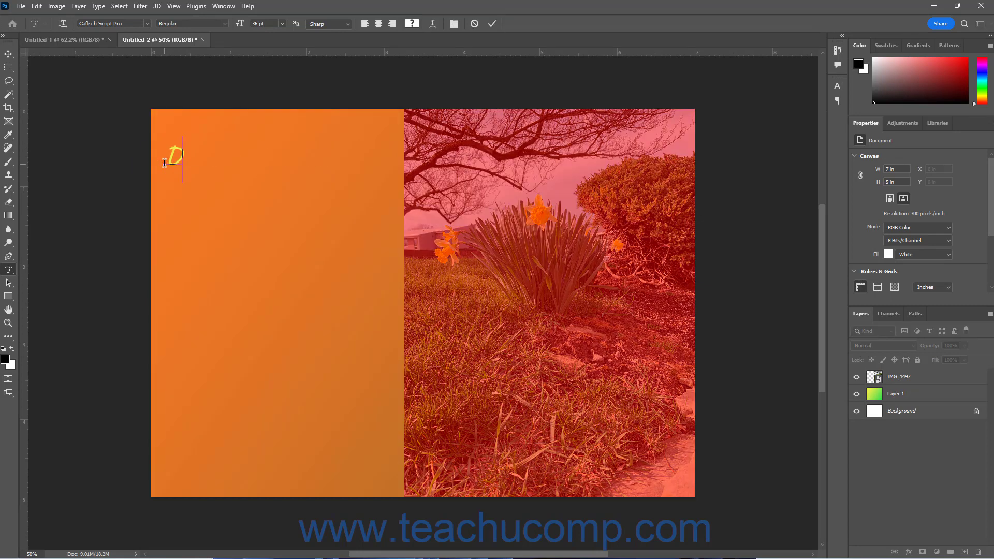
{"action": "type", "text": "affodils"}
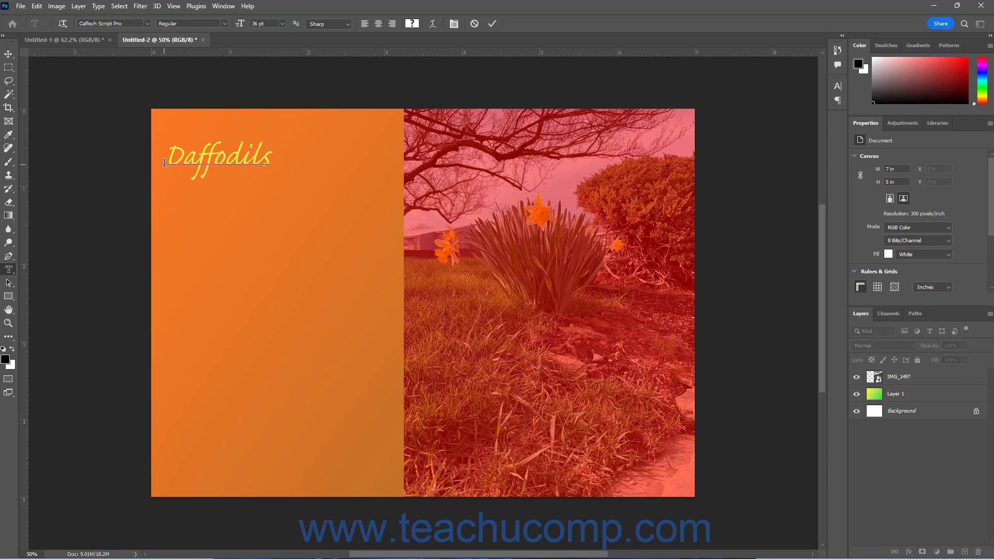
- Change the whole "Daffodils" type mask to Adobe Garamond Pro at 48 pt
{"action": "key", "text": "ctrl+a"}
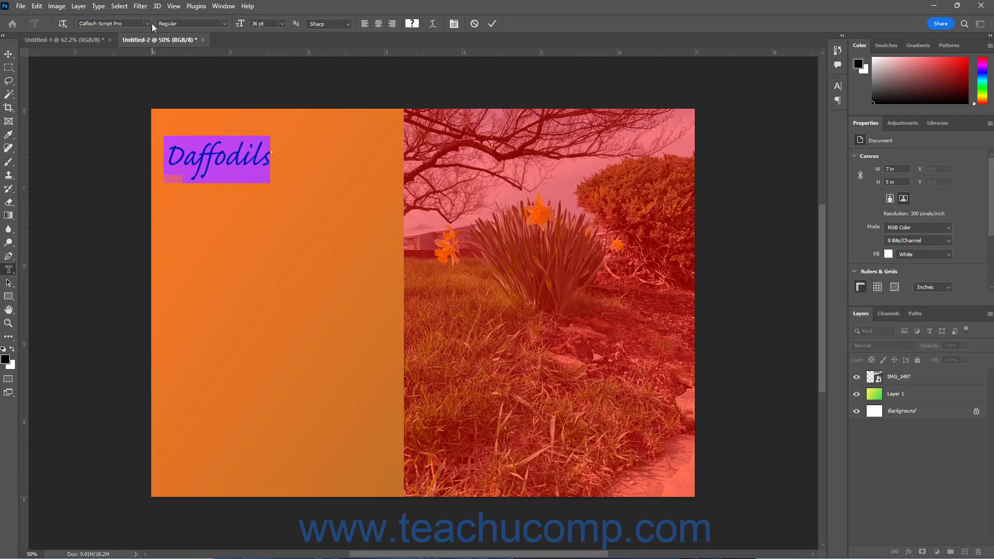
{"action": "left_click", "coordinate": [149, 23]}
{"action": "left_click", "coordinate": [146, 54]}
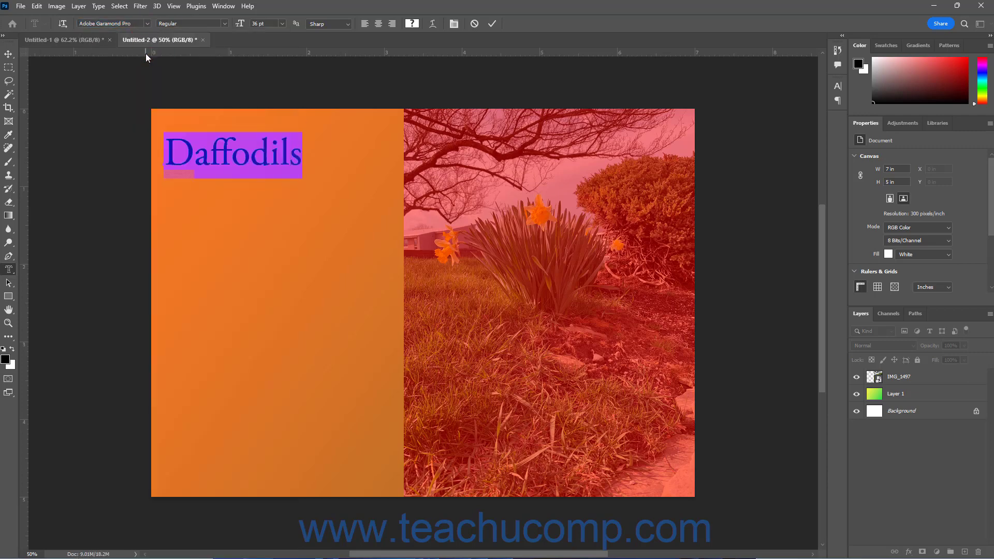
{"action": "left_click", "coordinate": [283, 23]}
{"action": "left_click", "coordinate": [276, 138]}
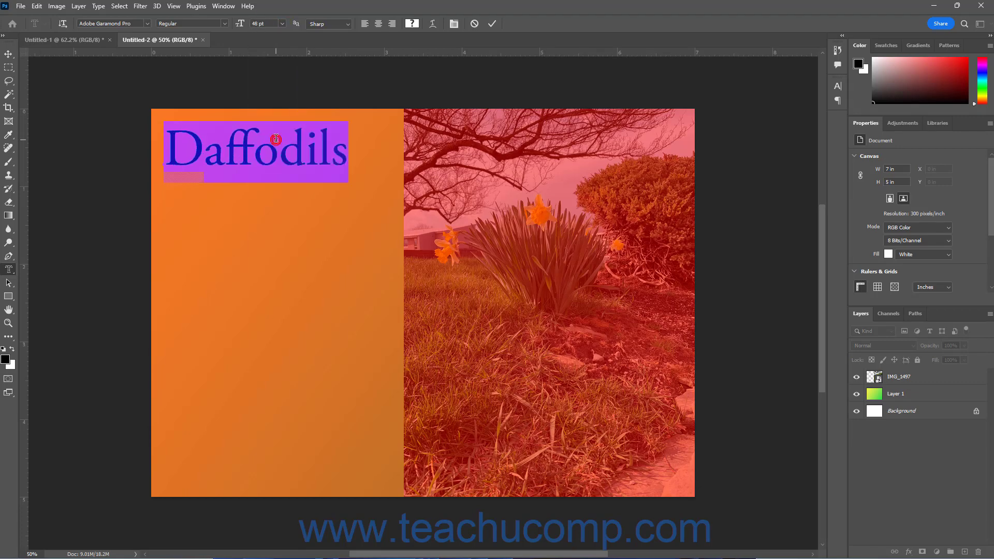
- Try Crisp anti-aliasing on the type mask, set it back to Sharp, and commit the mask as a selection
{"action": "left_click", "coordinate": [346, 24]}
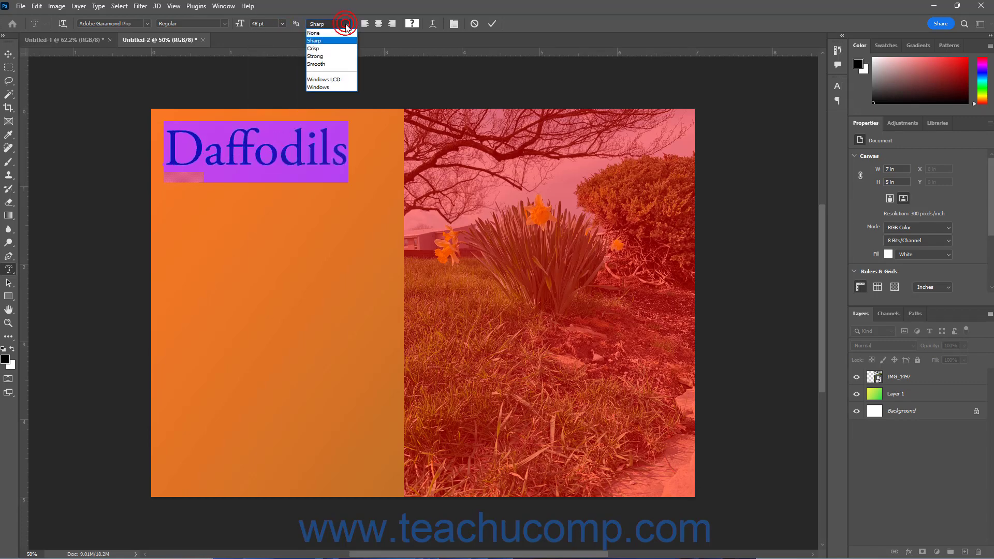
{"action": "left_click", "coordinate": [333, 49]}
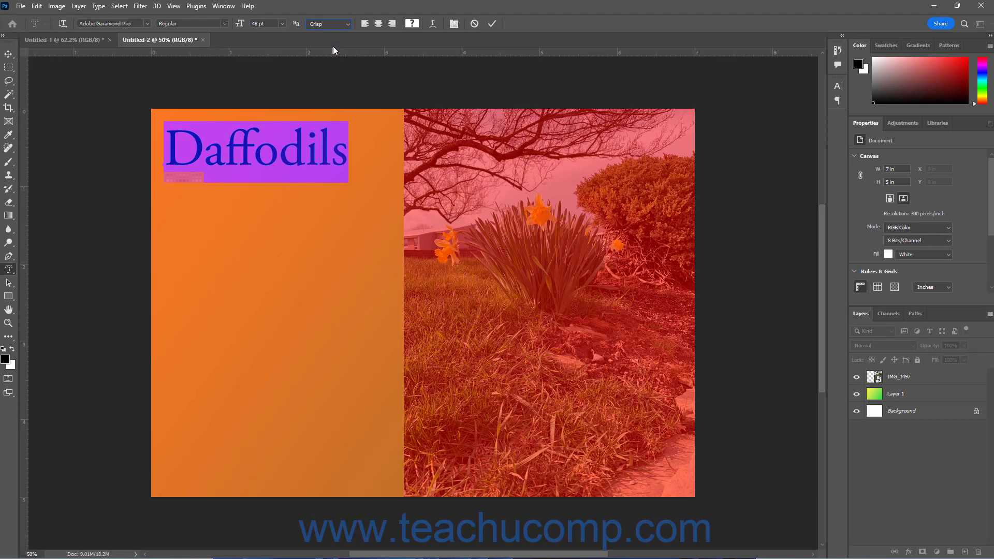
{"action": "left_click", "coordinate": [337, 24]}
{"action": "left_click", "coordinate": [338, 42]}
{"action": "left_click", "coordinate": [492, 23]}
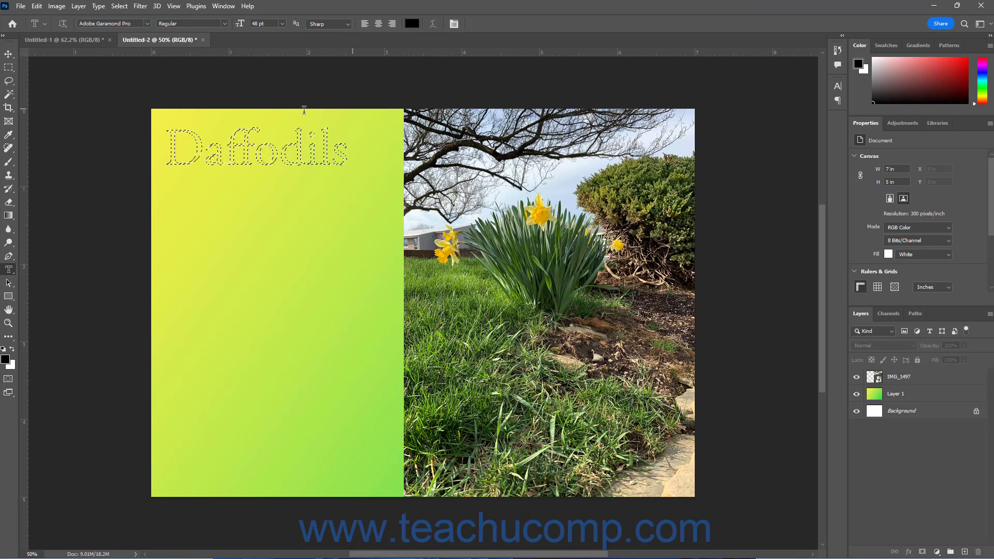
- Move the "Daffodils" selection down to the middle of the gradient area using the Lasso Tool
{"action": "left_click", "coordinate": [9, 82]}
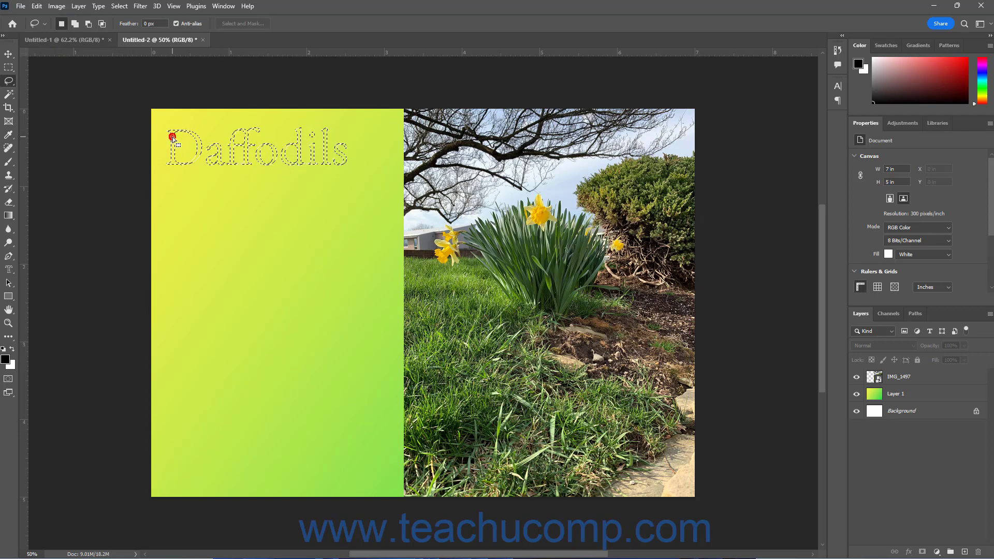
{"action": "mouse_move", "coordinate": [174, 141]}
{"action": "left_mouse_down"}
{"action": "mouse_move", "coordinate": [178, 280]}
{"action": "mouse_move", "coordinate": [182, 297]}
{"action": "mouse_move", "coordinate": [197, 298]}
{"action": "left_mouse_up"}
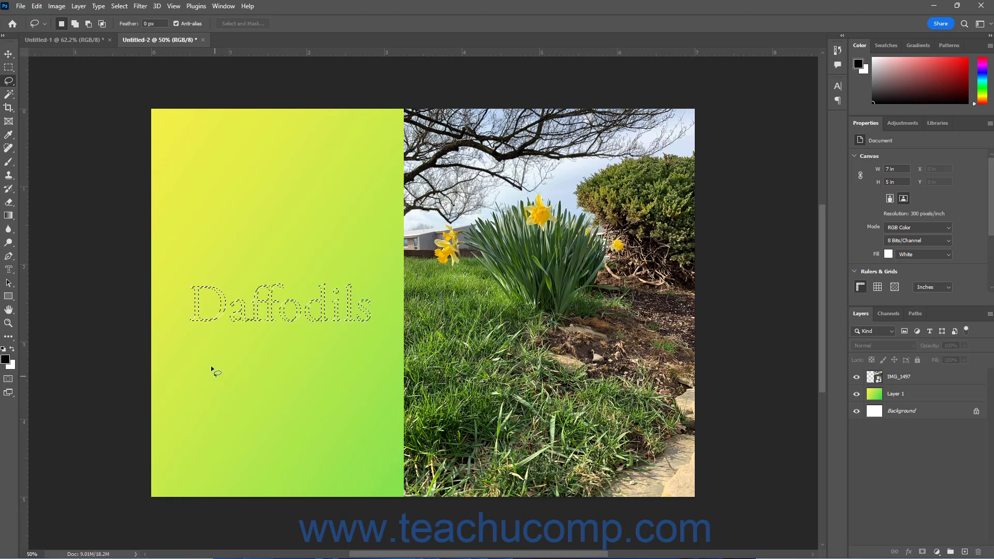
- Scale the "Daffodils" selection down proportionally to about 94% from its upper-left corner using Transform Selection
{"action": "left_click", "coordinate": [124, 6]}
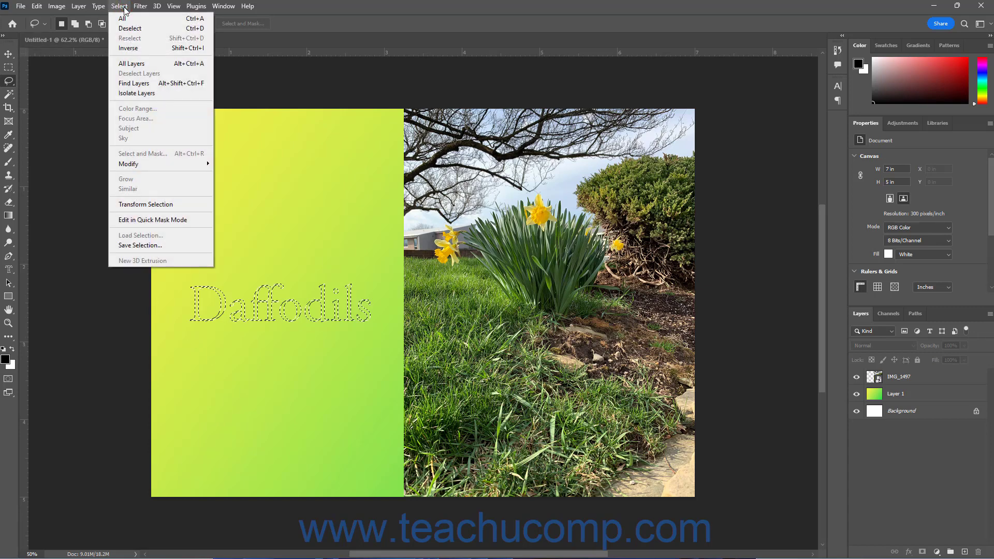
{"action": "left_click", "coordinate": [163, 205]}
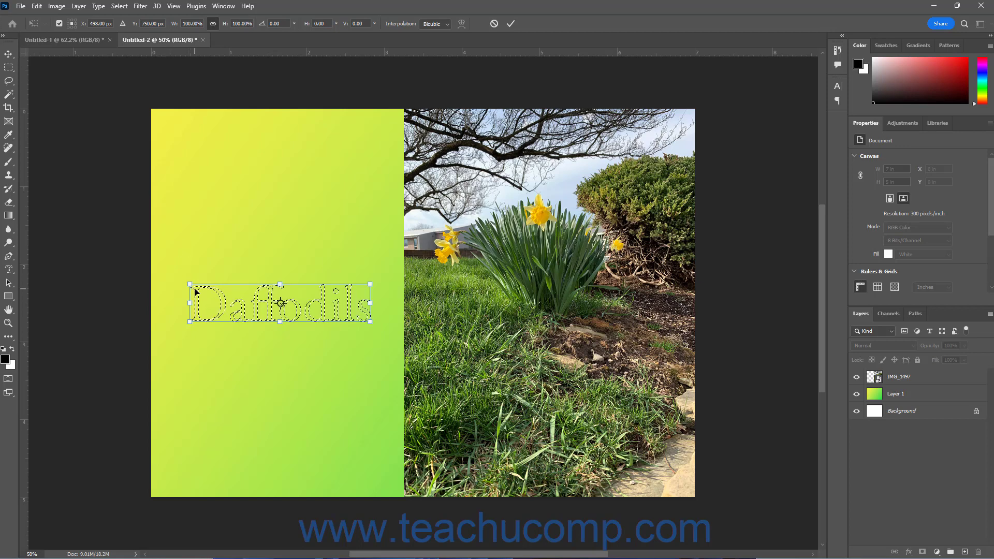
{"action": "mouse_move", "coordinate": [190, 286]}
{"action": "left_mouse_down"}
{"action": "mouse_move", "coordinate": [211, 296]}
{"action": "mouse_move", "coordinate": [183, 282]}
{"action": "mouse_move", "coordinate": [203, 293]}
{"action": "left_mouse_up"}
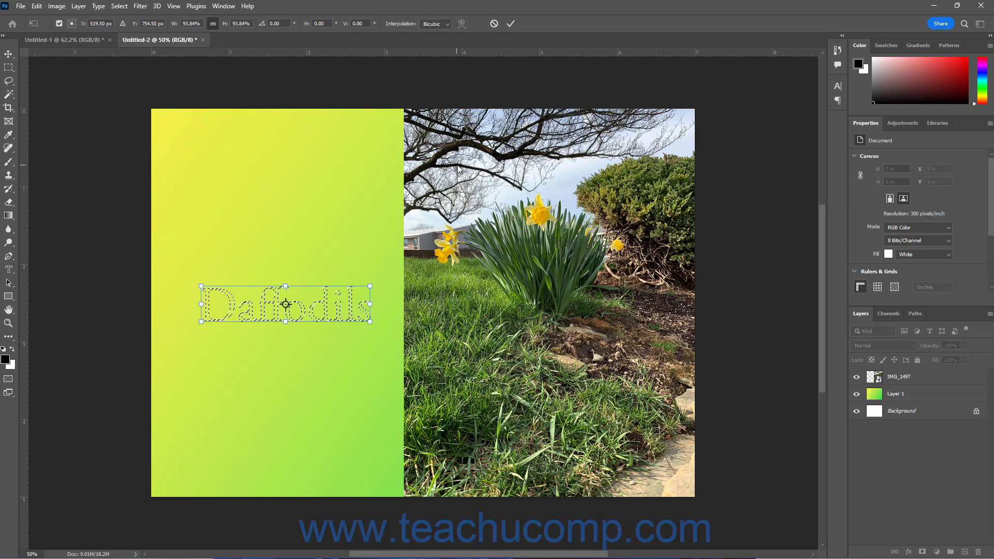
{"action": "left_click", "coordinate": [510, 26]}
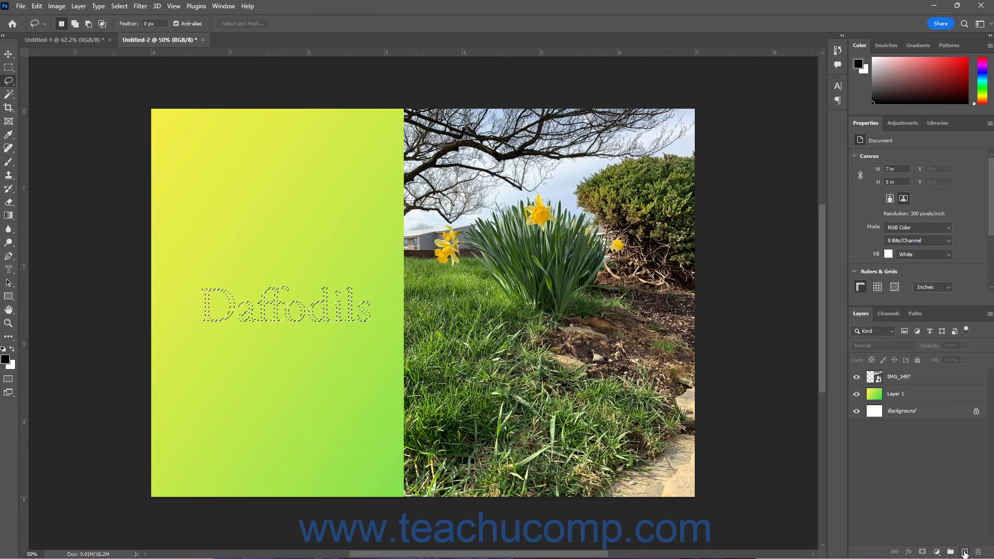
- Fill the "Daffodils" selection with the black foreground color at 100% opacity on a new layer, and deselect it
{"action": "left_click", "coordinate": [965, 553]}
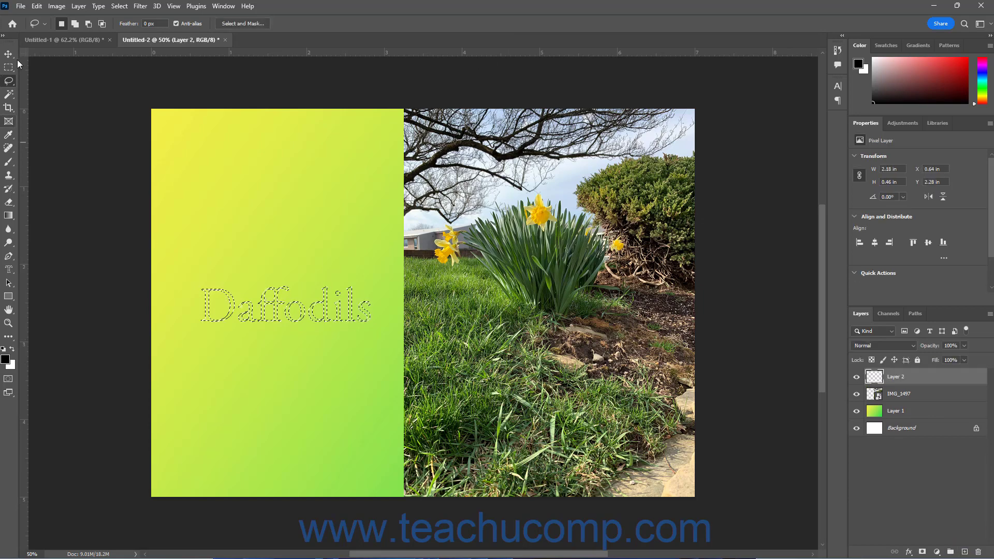
{"action": "left_click", "coordinate": [36, 6]}
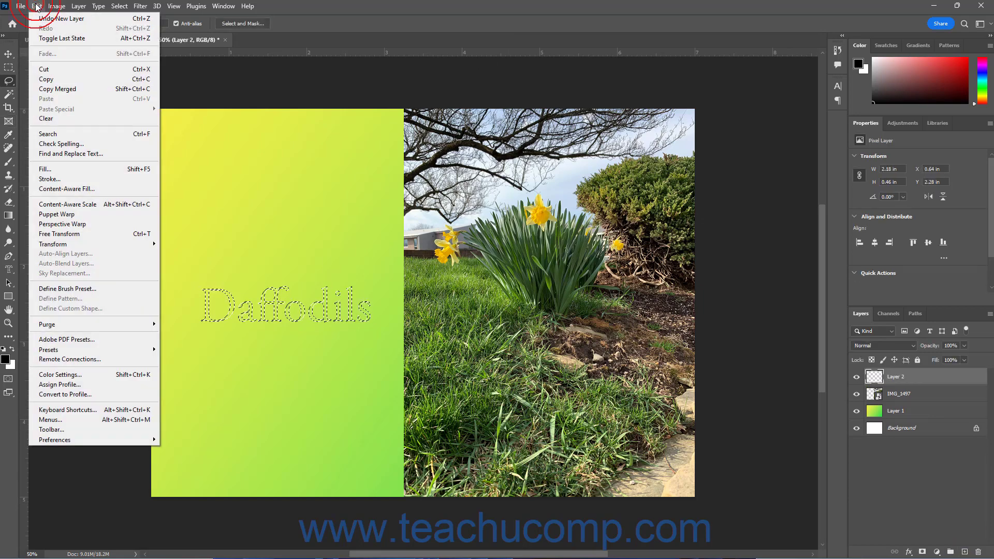
{"action": "left_click", "coordinate": [44, 169]}
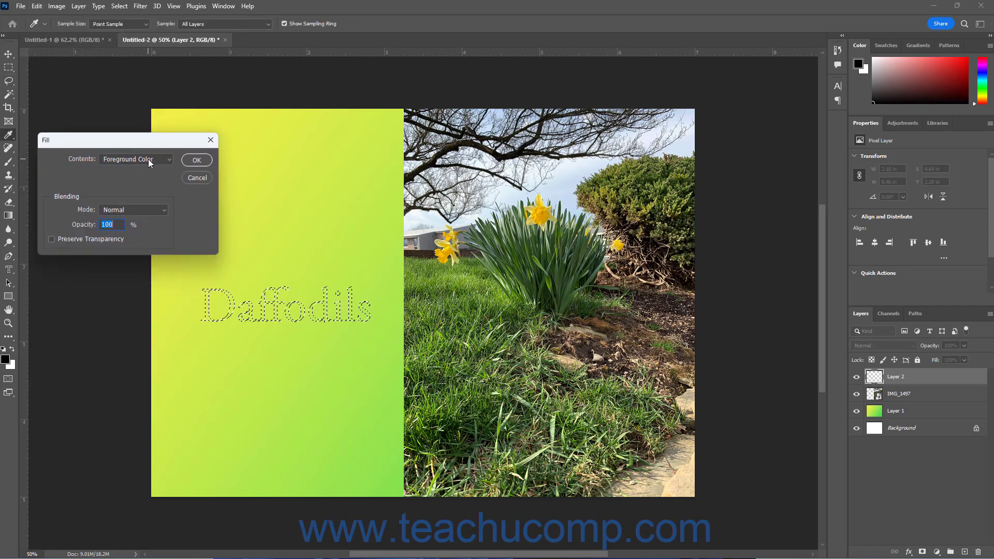
{"action": "left_click", "coordinate": [196, 160]}
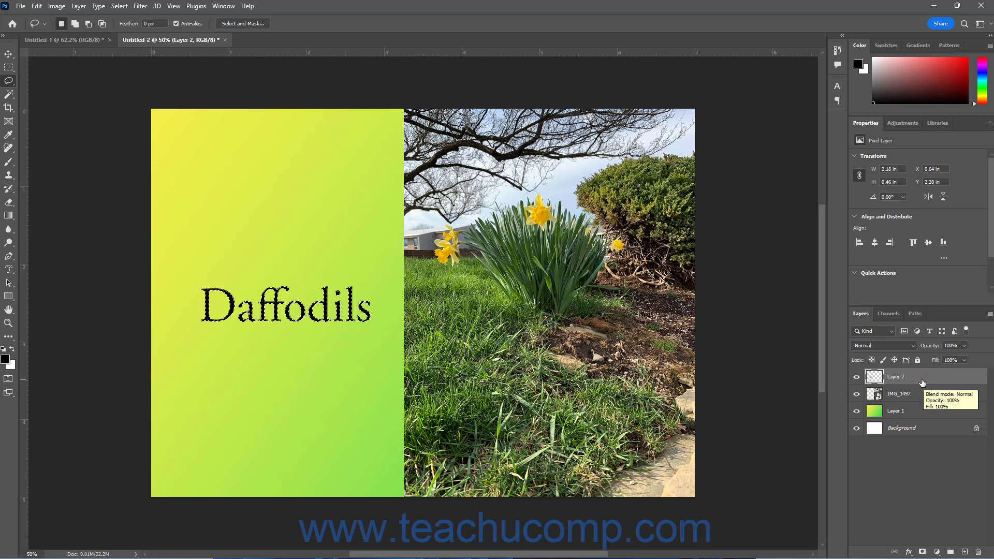
{"action": "left_click", "coordinate": [125, 7]}
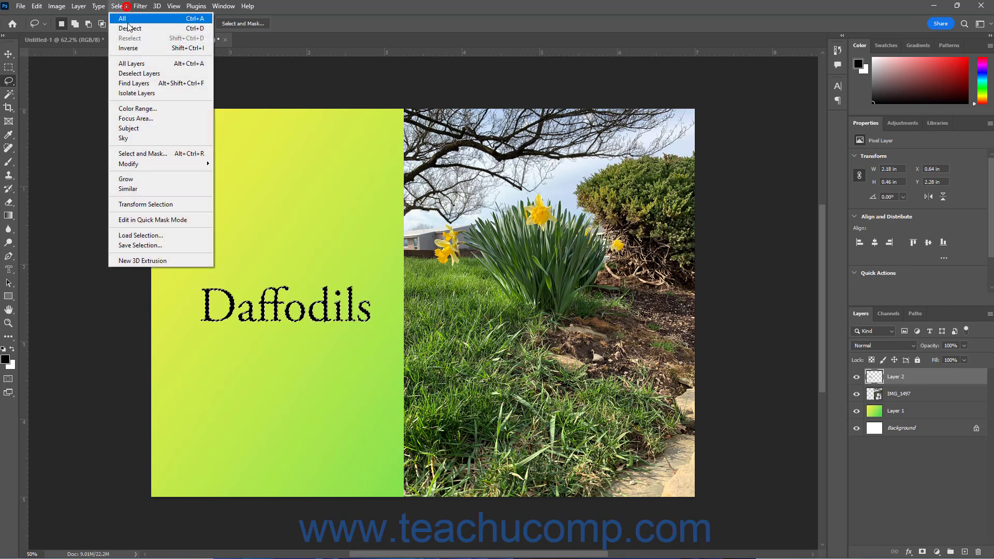
{"action": "left_click", "coordinate": [130, 28]}
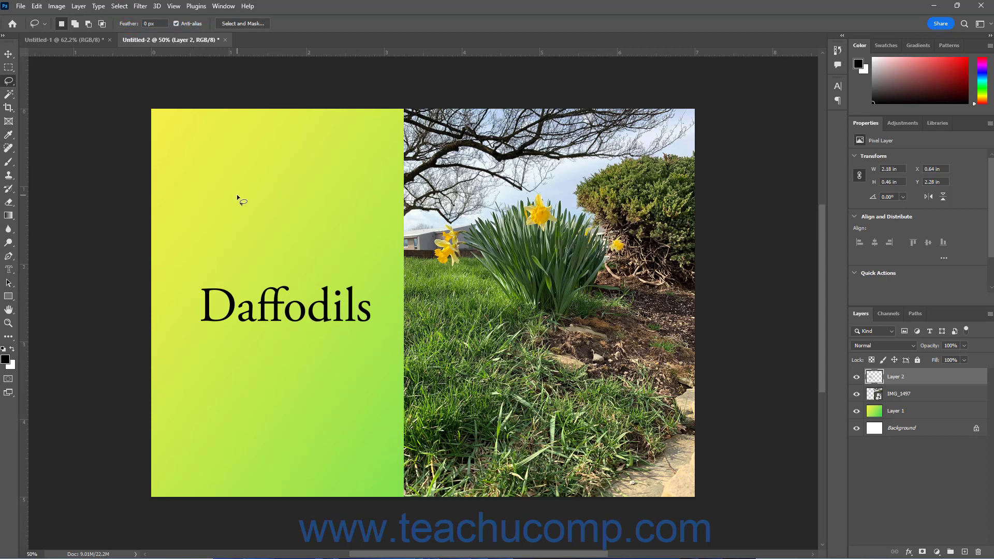
- Move the filled "Daffodils" text slightly left to about X 0.51 in, Y 2.27 in, centering it on the gradient
{"action": "left_click", "coordinate": [8, 55]}
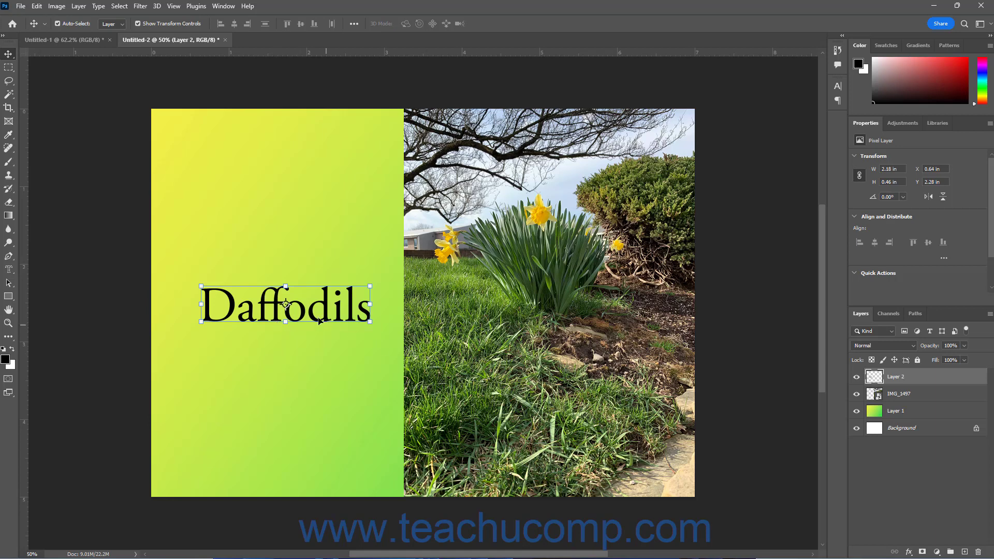
{"action": "mouse_move", "coordinate": [303, 312]}
{"action": "left_mouse_down"}
{"action": "mouse_move", "coordinate": [291, 309]}
{"action": "mouse_move", "coordinate": [297, 302]}
{"action": "mouse_move", "coordinate": [293, 312]}
{"action": "left_mouse_up"}
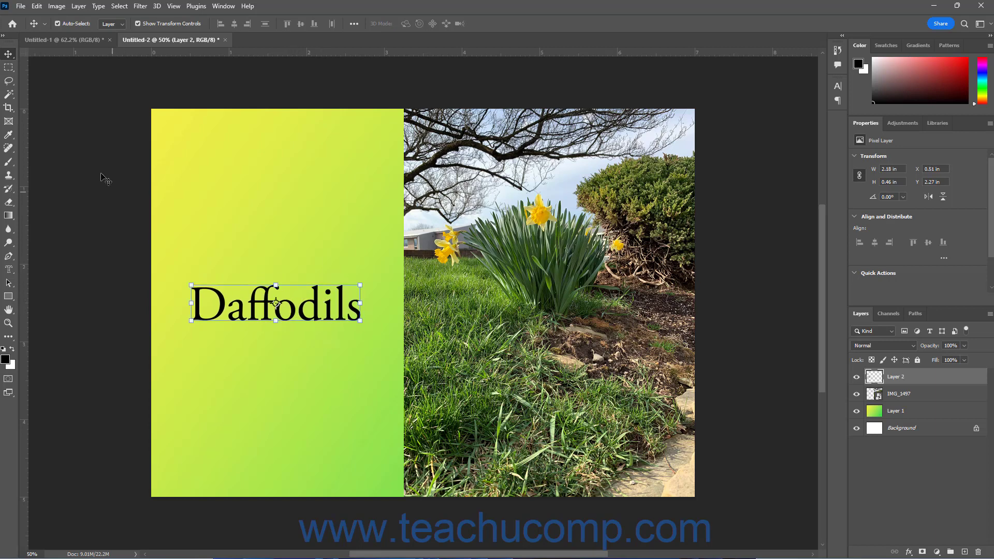